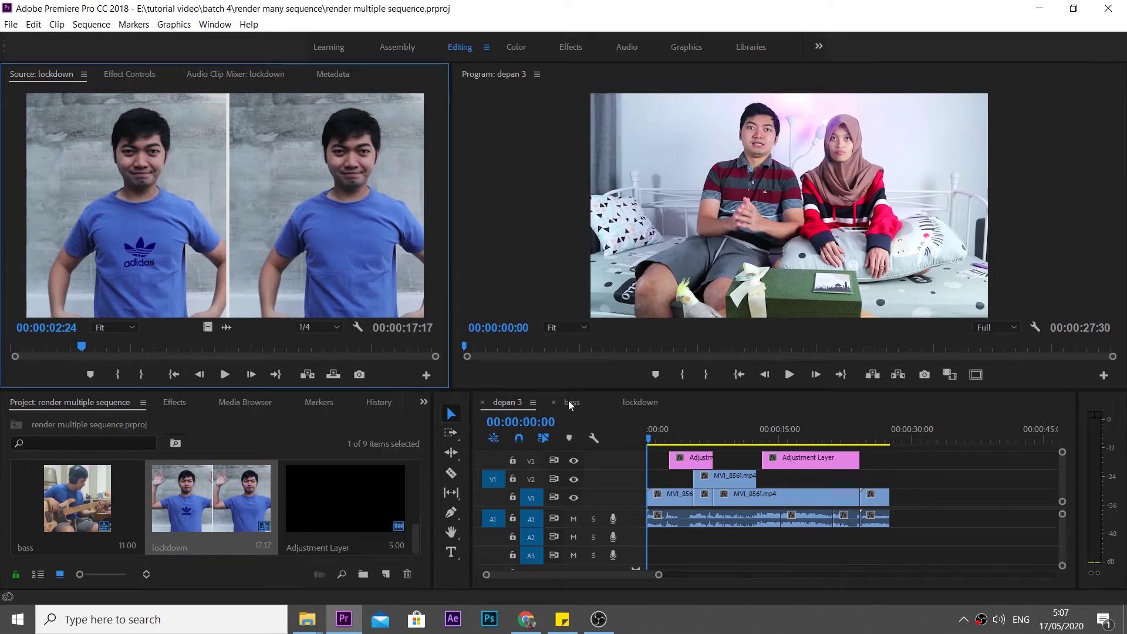
- Show the lockdown sequence in the timeline with the playhead at 00:00:04:00
click(569, 402)
click(642, 404)
click(662, 430)
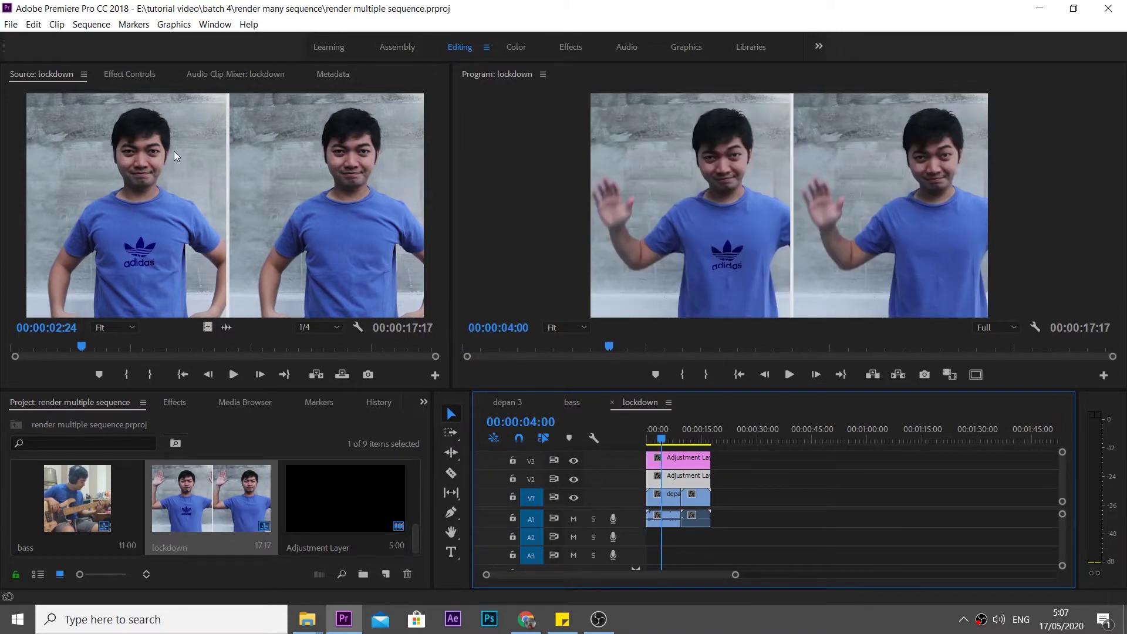
- Queue the lockdown sequence in Media Encoder using H.264 Match Source - High bitrate
click(10, 25)
mouse_move(89, 406)
click(255, 409)
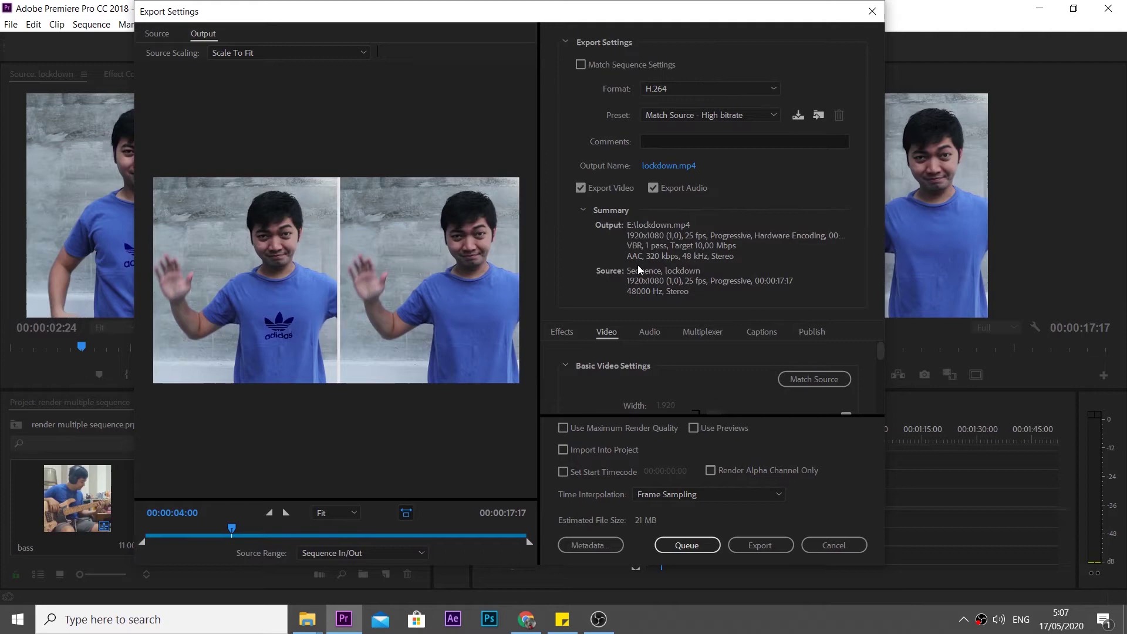
click(694, 547)
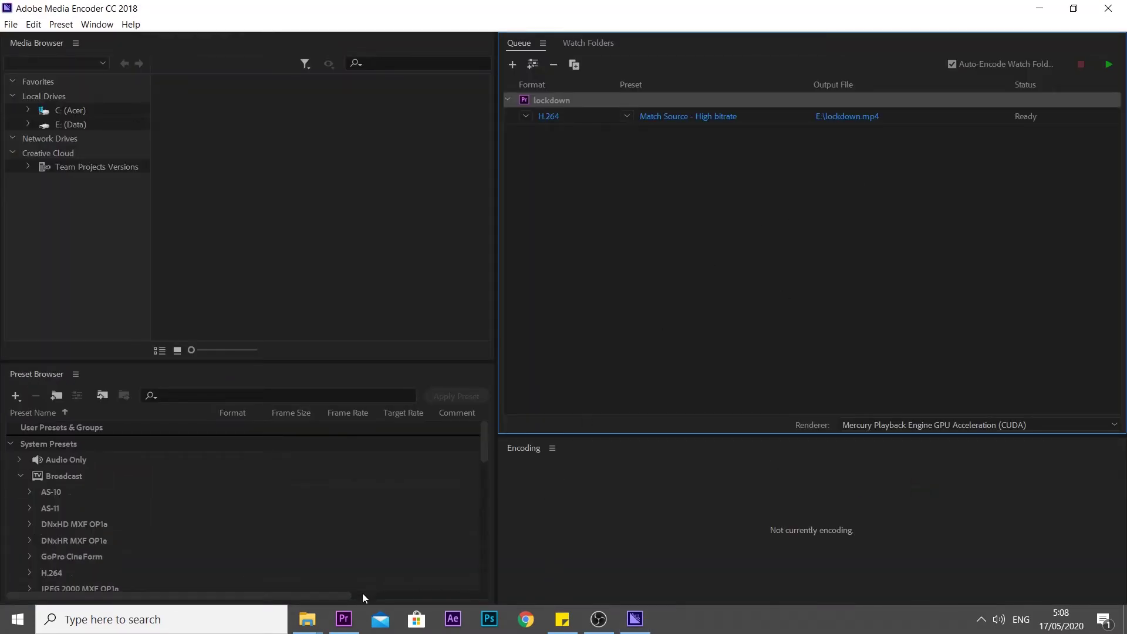
- Queue the bass sequence as an H.264 export in Media Encoder
click(346, 619)
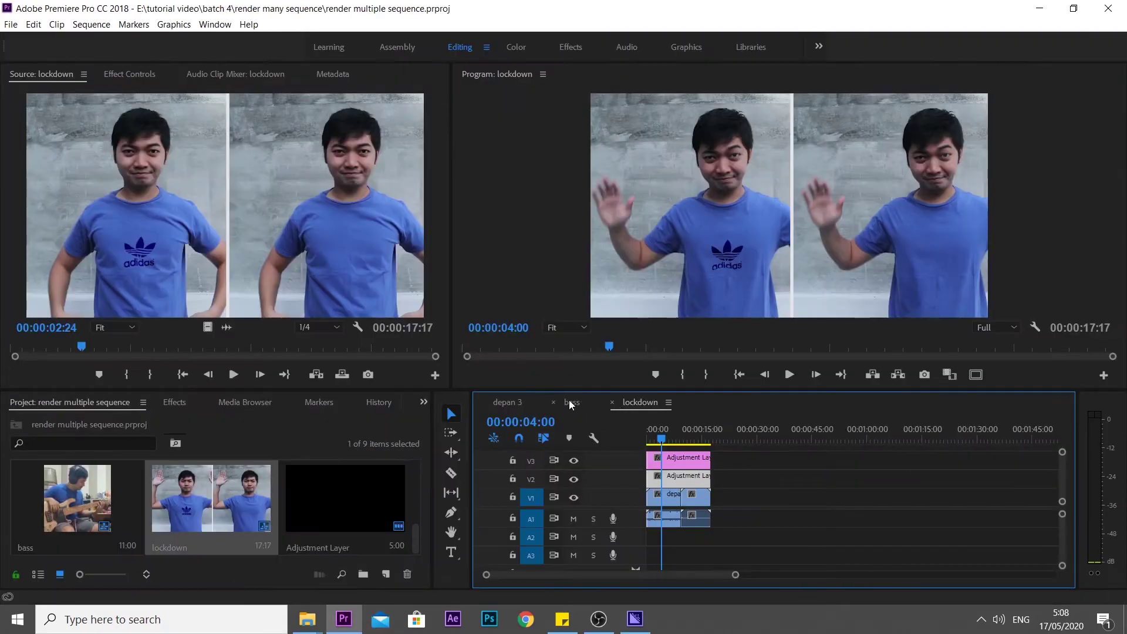
click(572, 402)
click(10, 24)
click(264, 410)
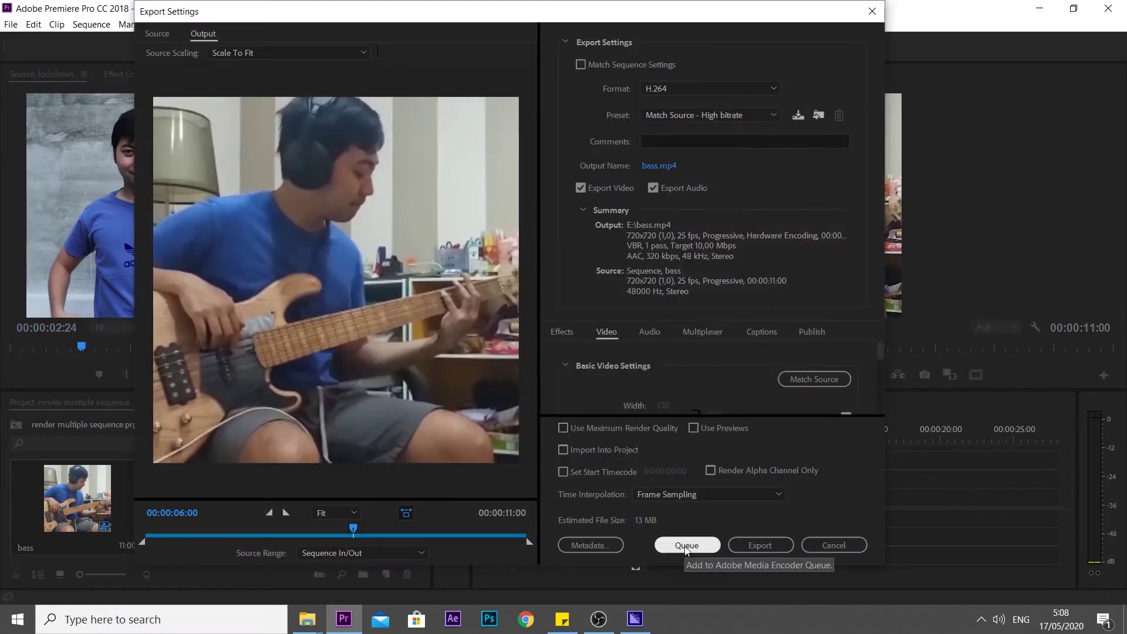
click(685, 543)
- Queue the depan 3 sequence as an H.264 export in Media Encoder
click(343, 619)
click(502, 402)
click(11, 24)
click(287, 406)
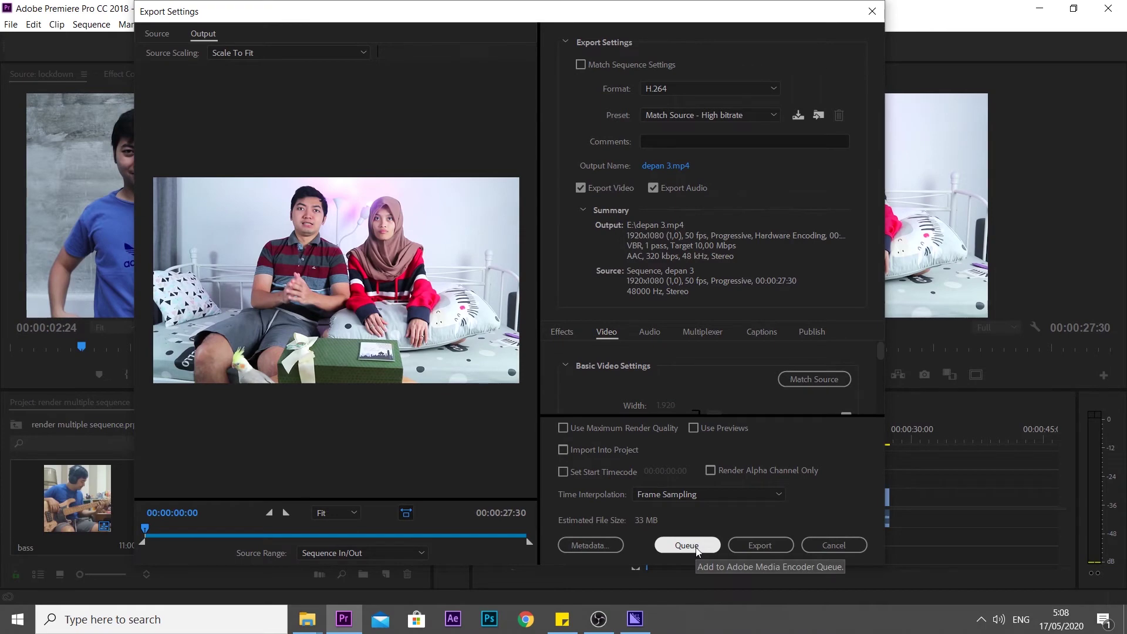
click(695, 547)
- Set all three queued jobs to output to E:\tutorial video\batch 4\render many sequence\DONE
key(ctrl+a)
click(851, 118)
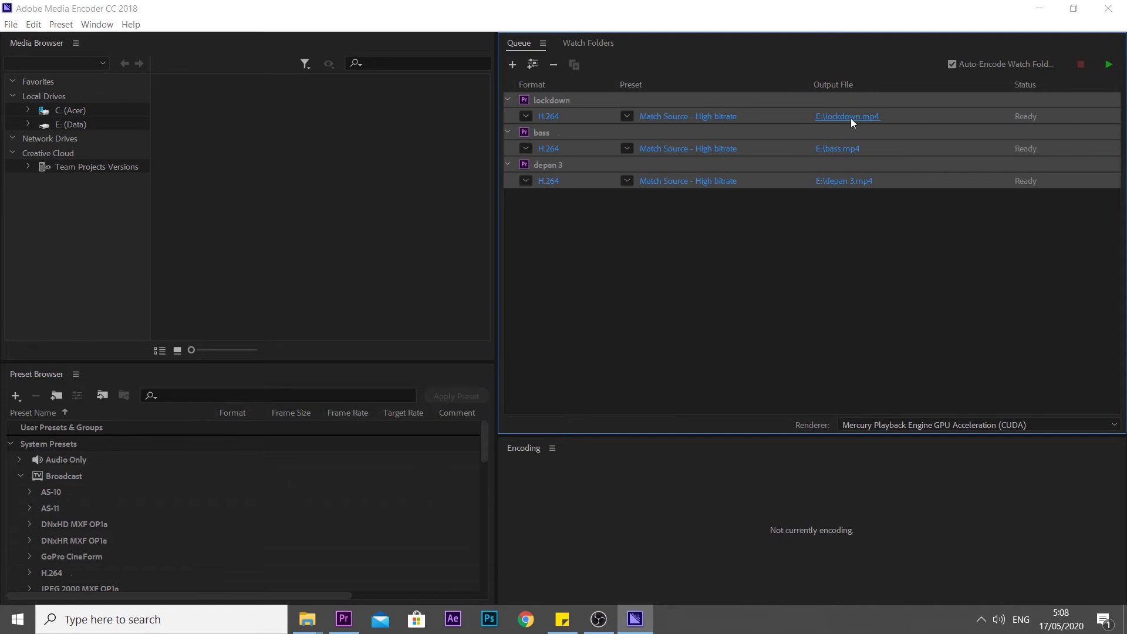
click(211, 326)
scroll(630, 197, down, 2)
scroll(415, 248, down, 2)
double_click(415, 247)
double_click(513, 212)
click(377, 240)
double_click(377, 240)
click(324, 186)
double_click(323, 186)
click(584, 384)
- Deselect the queue items and start encoding all three jobs
click(913, 250)
click(1109, 65)
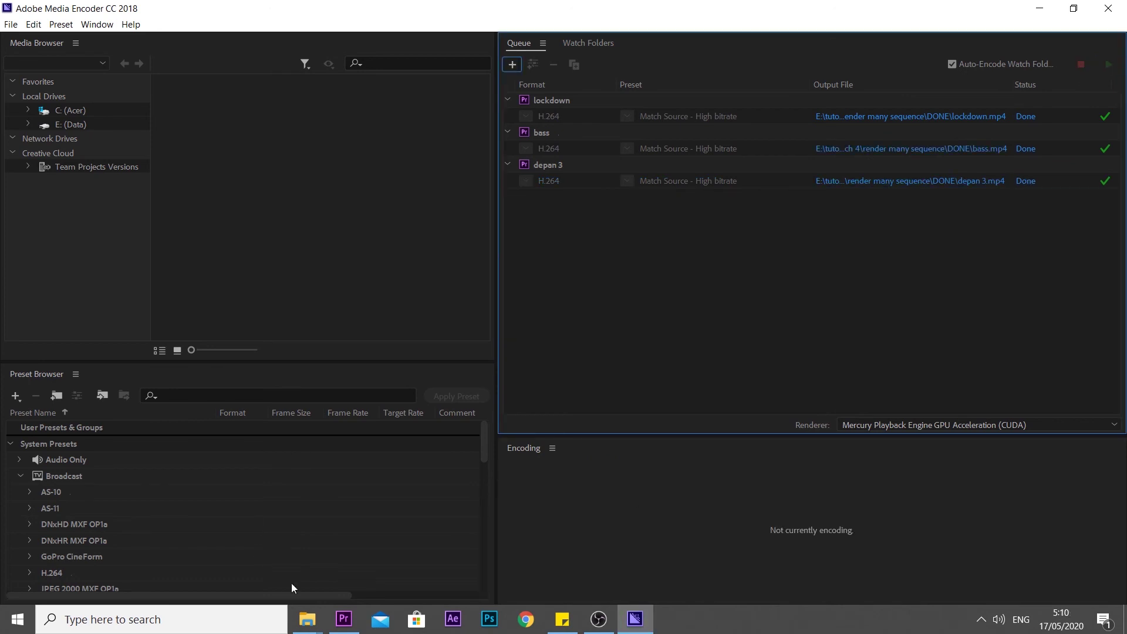